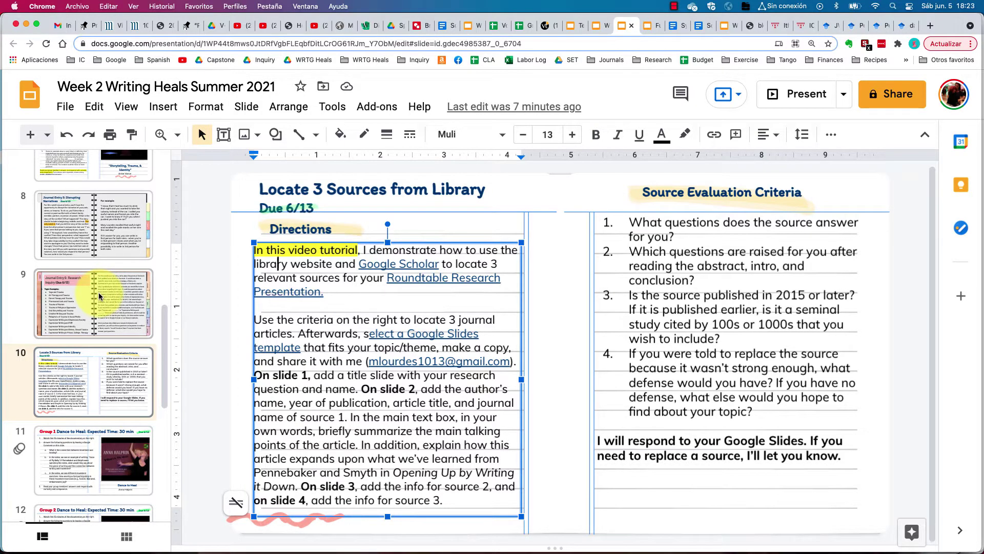
Show slide 9, 'Journal Entry 6: Research Inquiry (Due 6/13)', with its topic examples list.
click(98, 291)
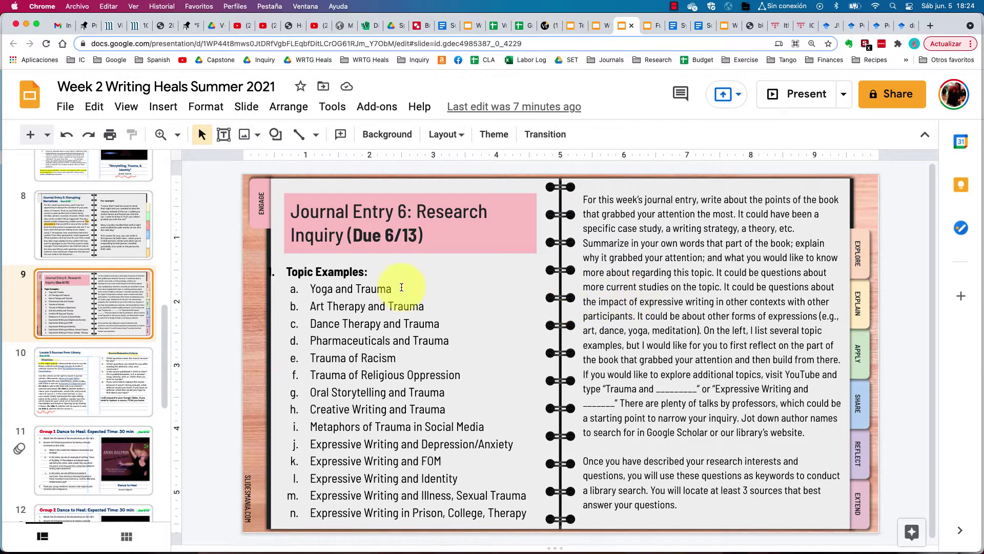
Return to slide 10, 'Locate 3 Sources from Library (Due 6/13)', with its evaluation criteria.
click(90, 386)
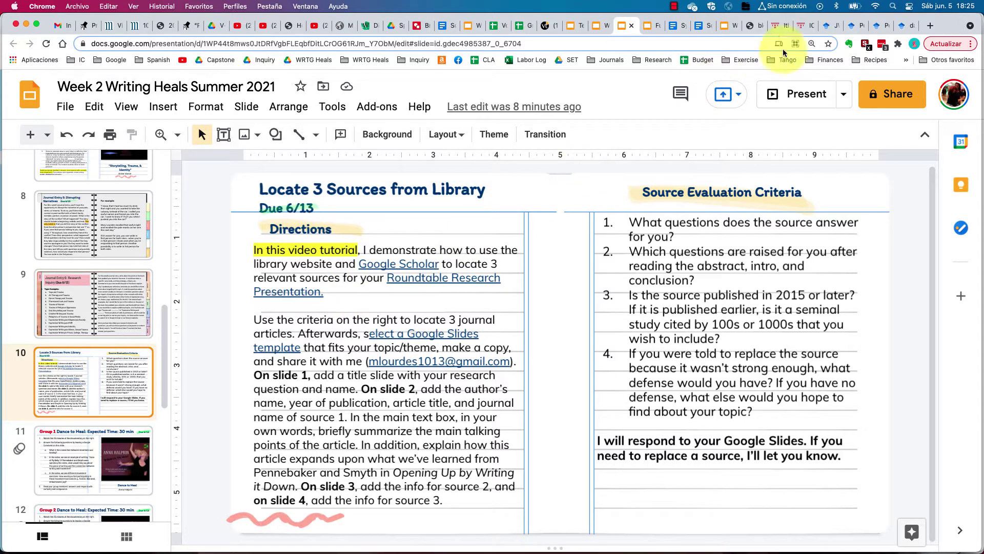
Search the Ithaca College Library catalogue for 'dance and healing'.
click(776, 26)
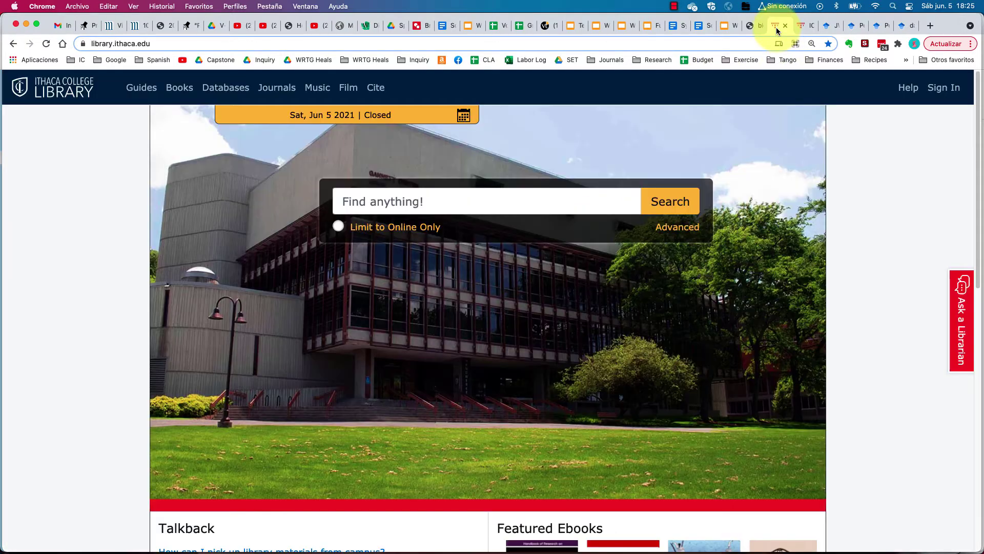
click(391, 203)
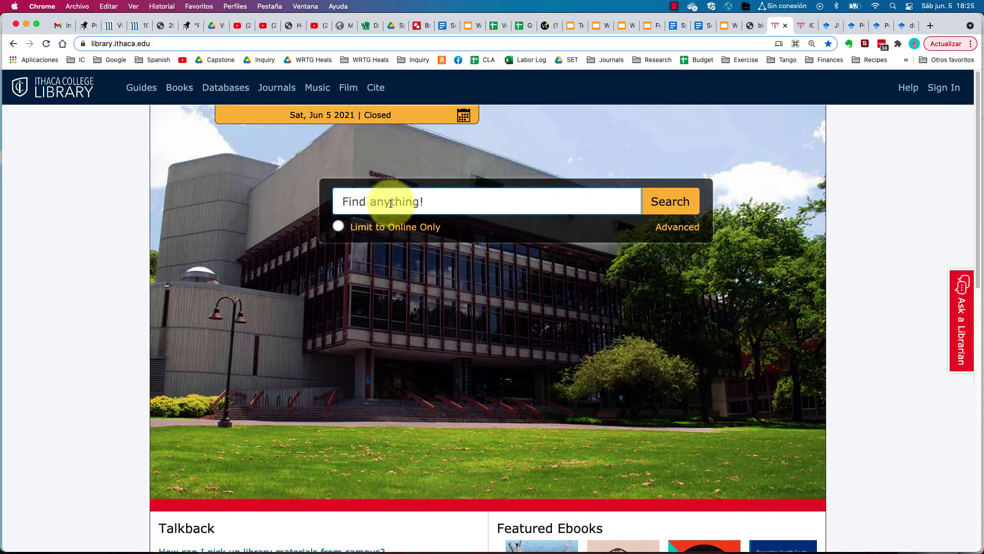
text(dance and)
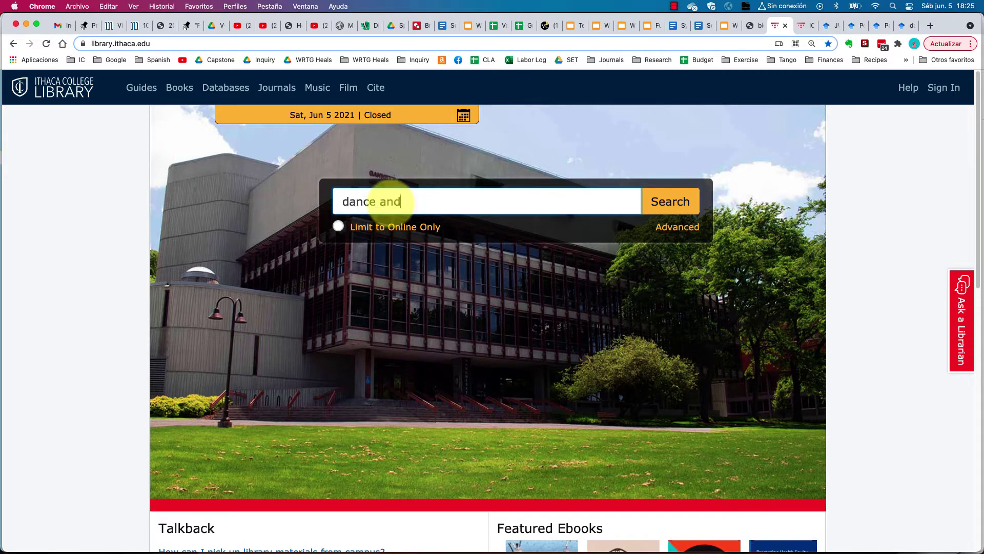
text( healing)
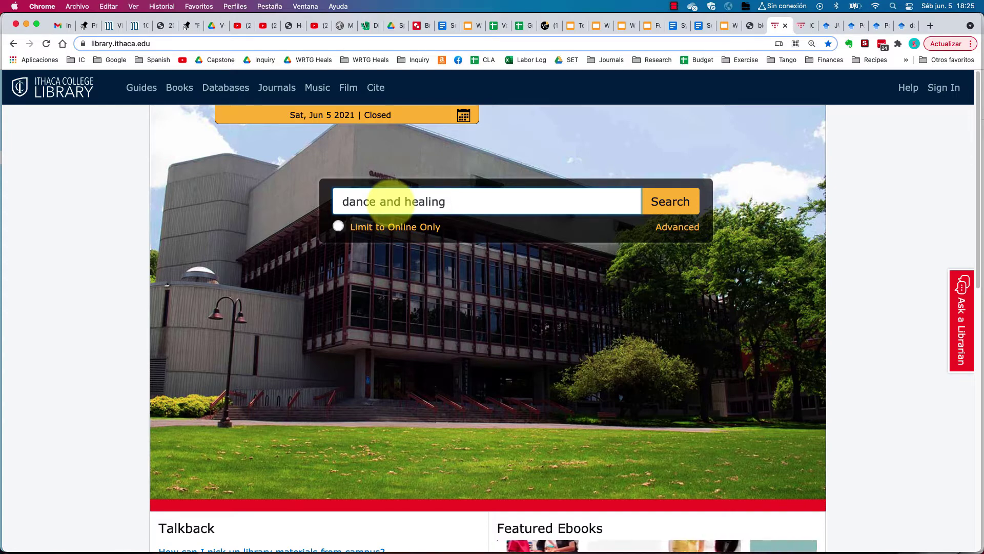
key(Return)
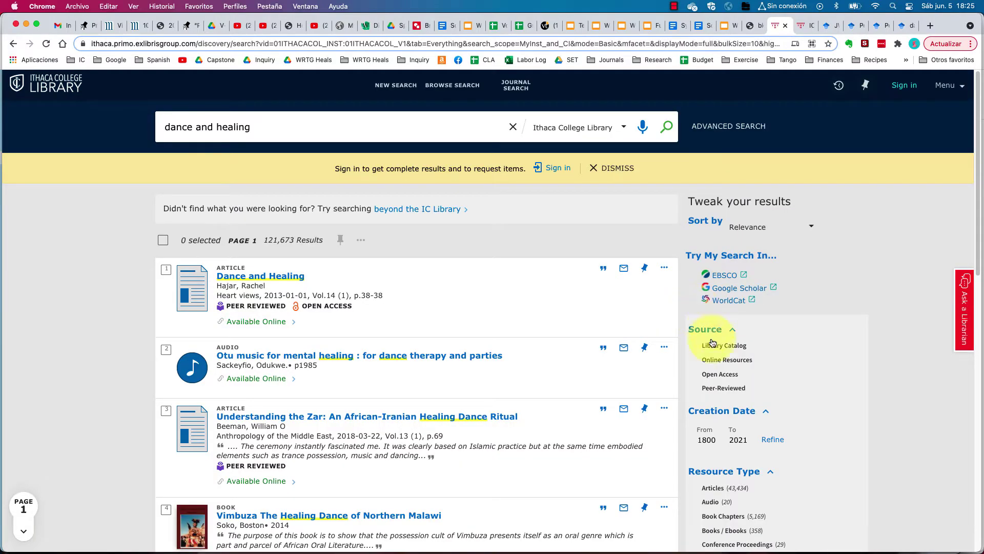
Filter the results to peer-reviewed items published 2010–2021, leaving 11,610.
click(720, 392)
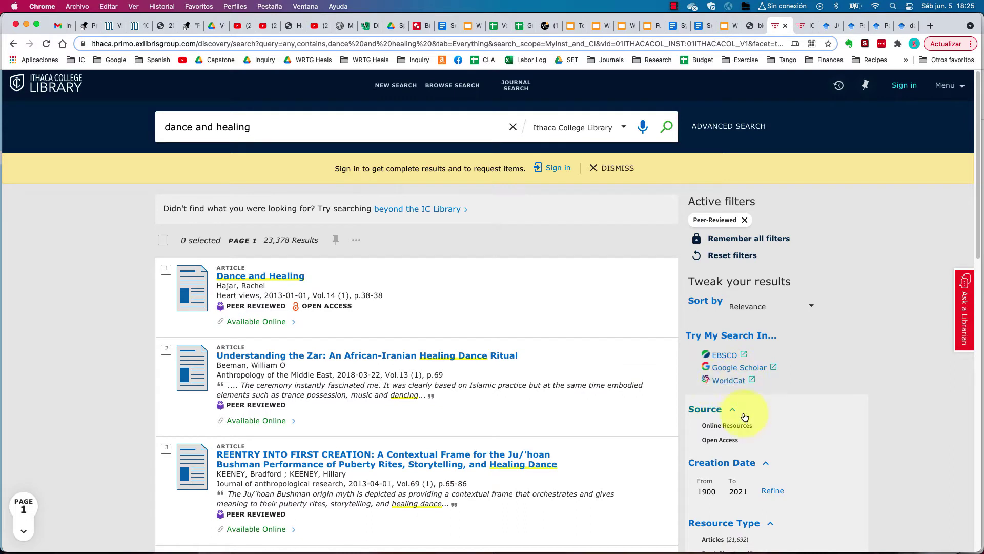
scroll(745, 471, down, 1)
scroll(745, 471, down, 1)
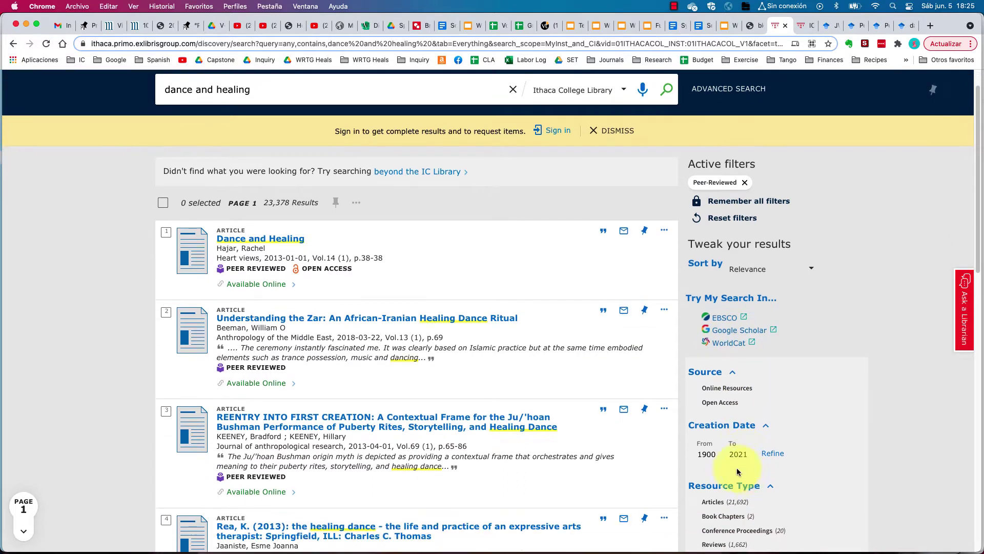
click(714, 454)
double_click(698, 454)
text(2010)
click(772, 453)
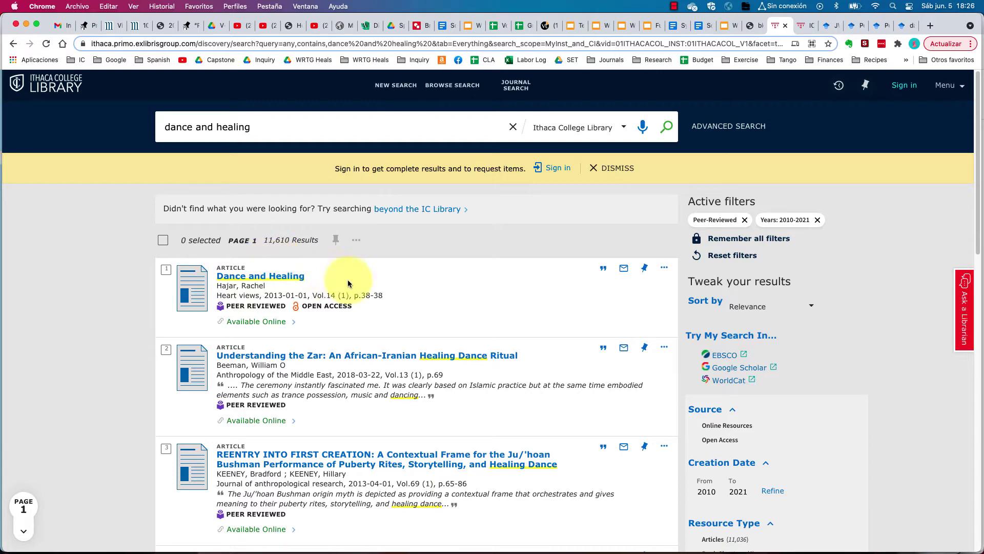
scroll(765, 426, down, 3)
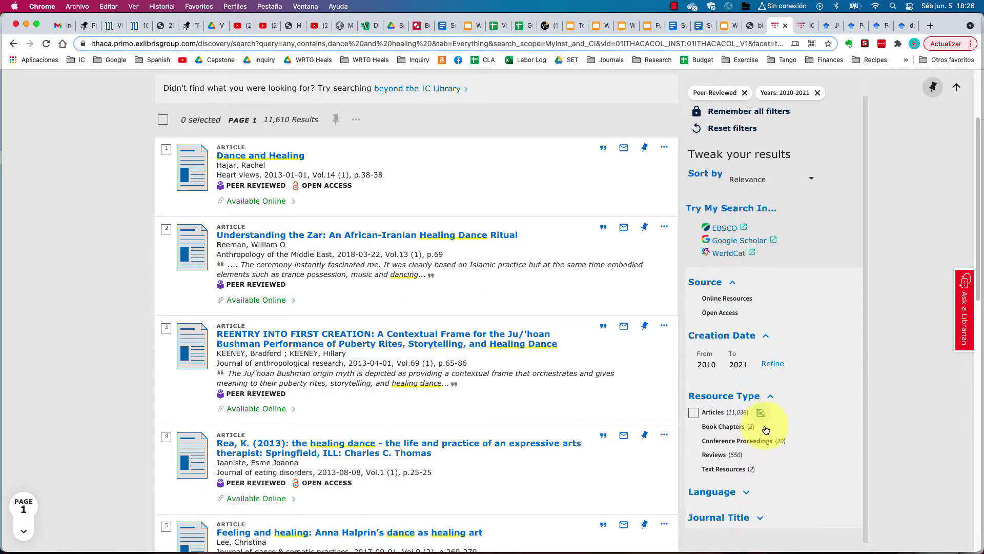
Filter the dance and healing results by journal title to American Journal Of Dance Therapy (167 items).
click(761, 521)
scroll(736, 433, down, 3)
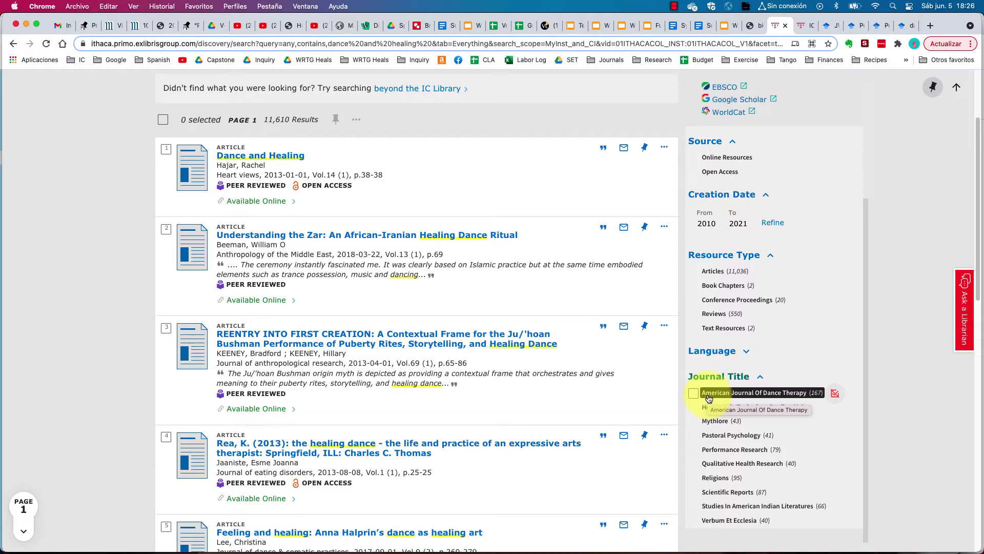
scroll(358, 378, up, 3)
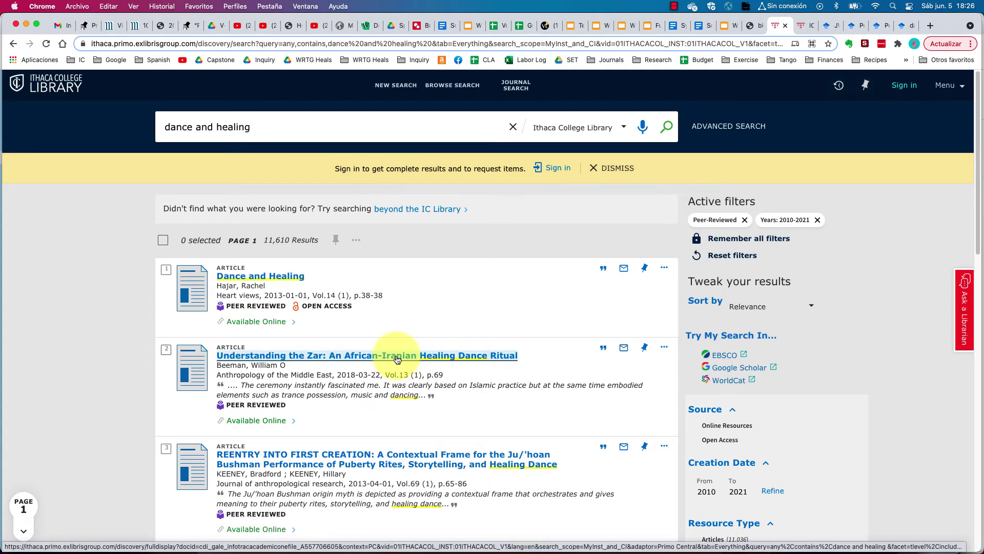
scroll(397, 359, down, 5)
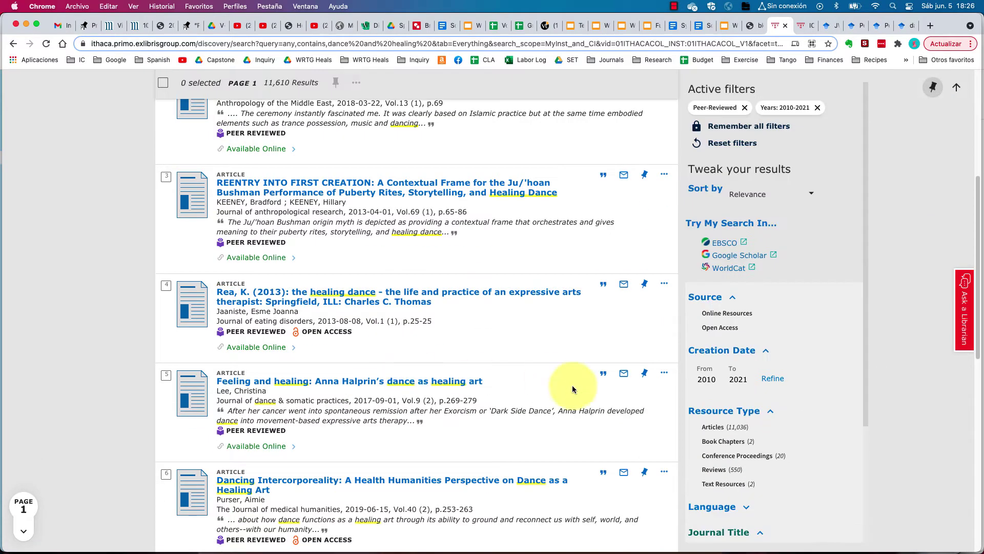
scroll(773, 483, down, 1)
click(841, 515)
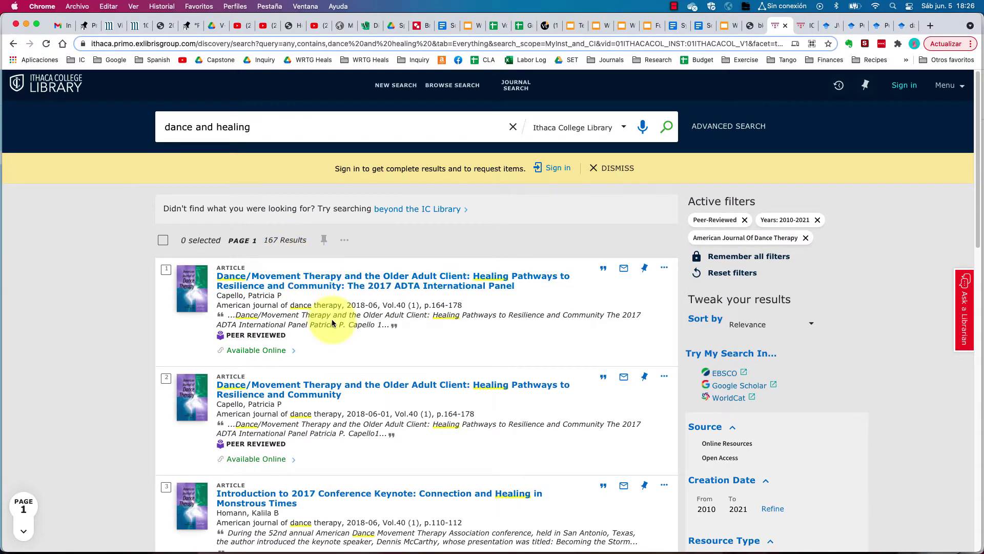
scroll(364, 353, down, 5)
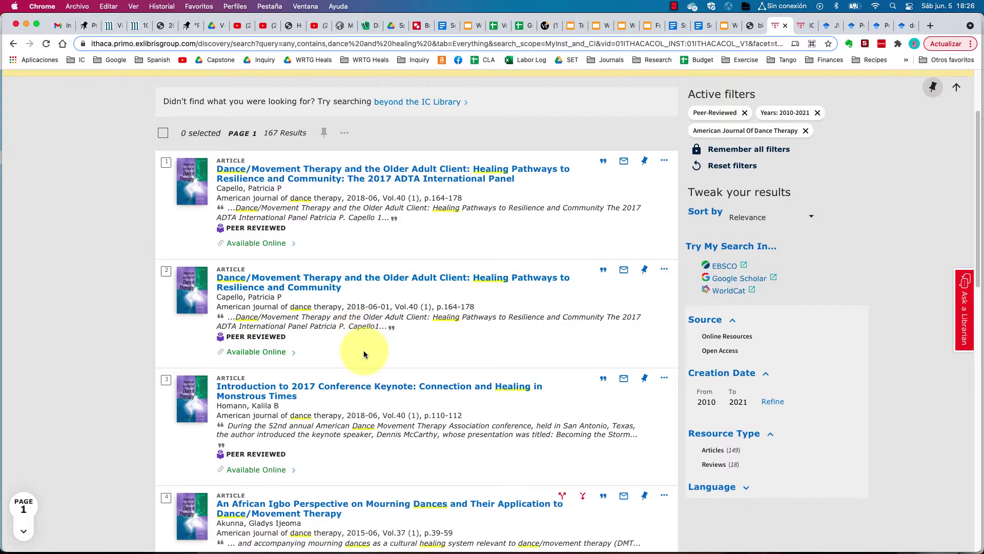
scroll(364, 353, up, 5)
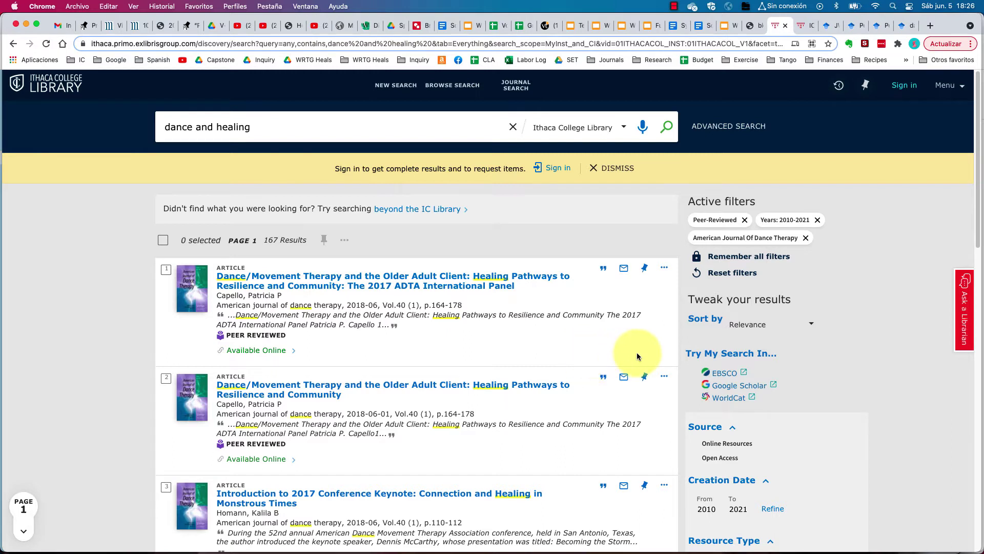
Run the search in Google Scholar for Pennebaker JW, limited to a custom 2010–2021 range.
click(734, 386)
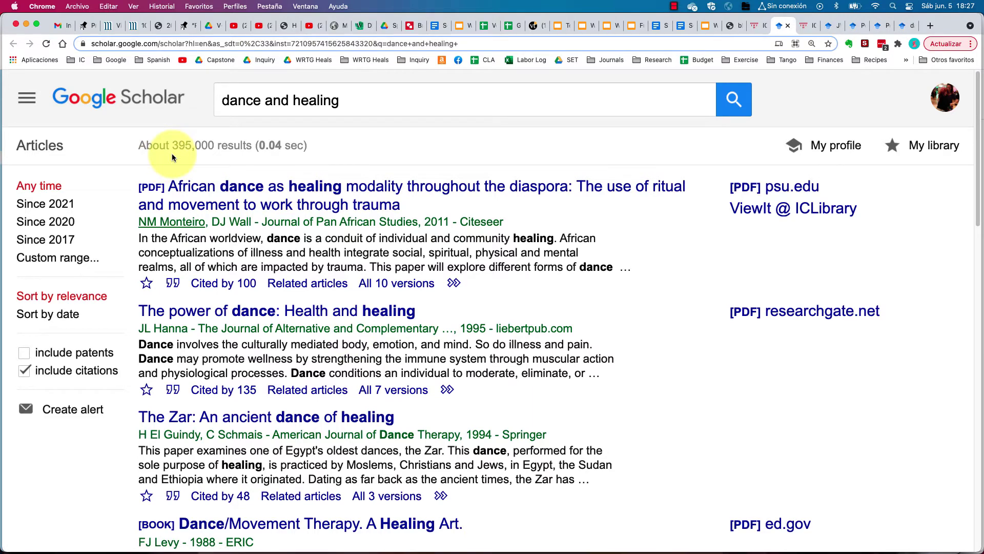
click(58, 258)
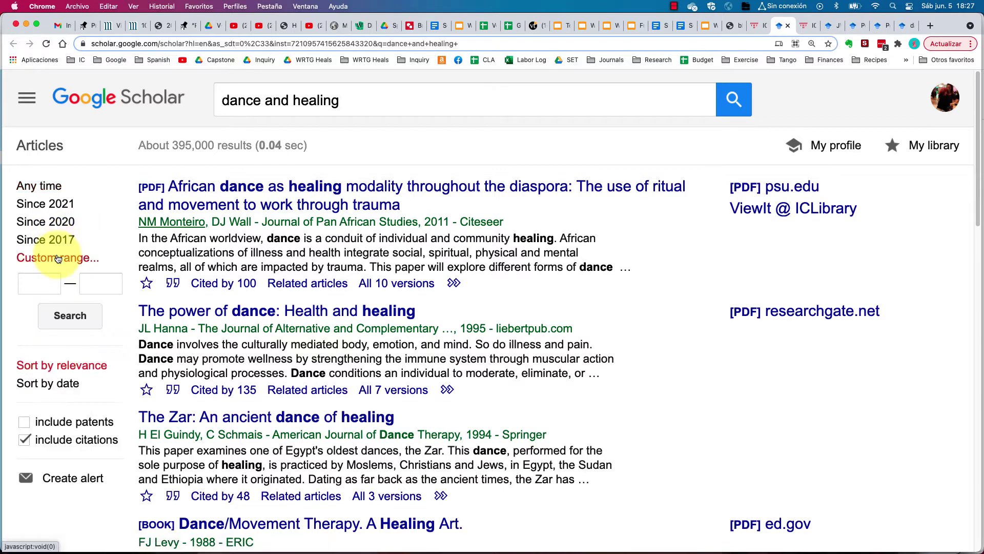
click(35, 288)
text(10)
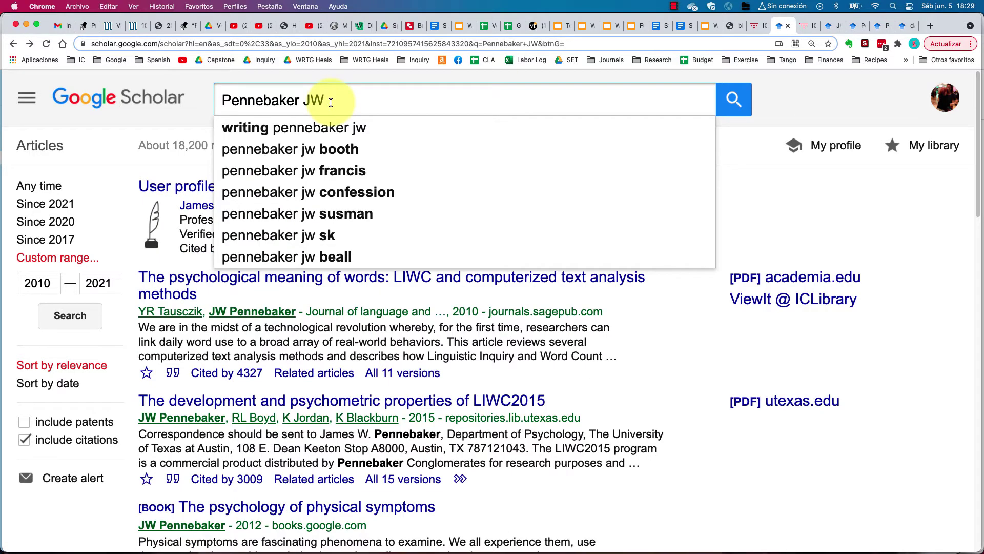
Extend the query to 'Pennebaker JW and writing' and review the roughly 16,800 results.
text(and writing)
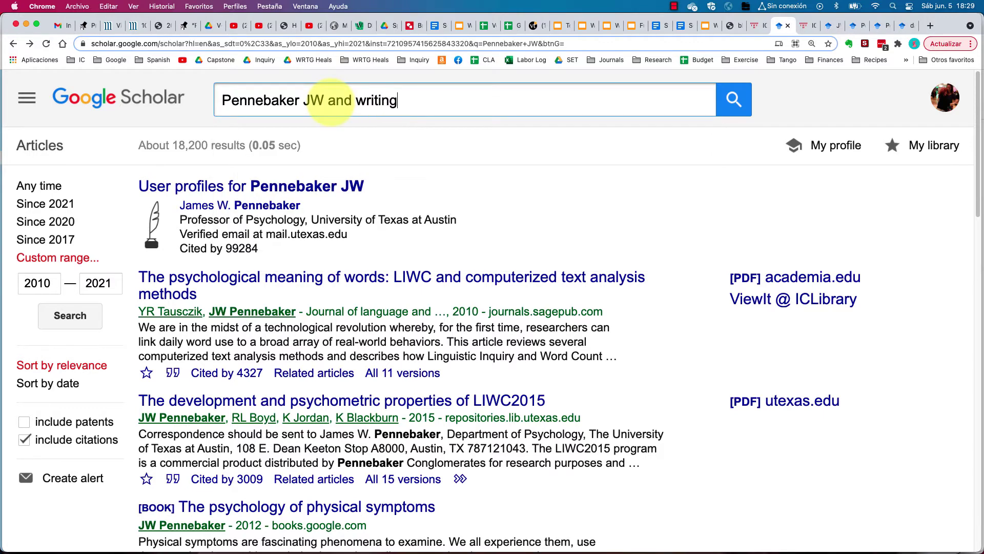
key(Return)
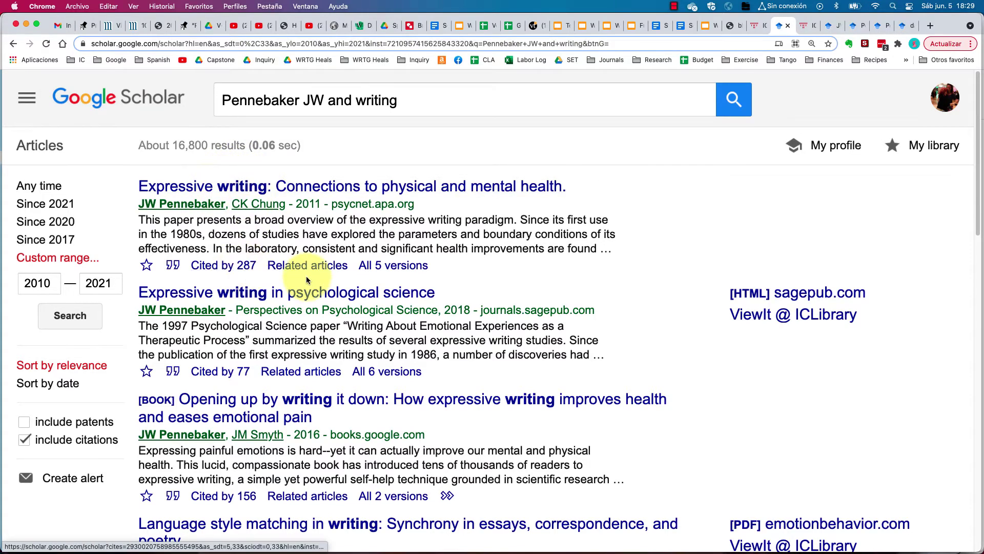
scroll(308, 277, down, 2)
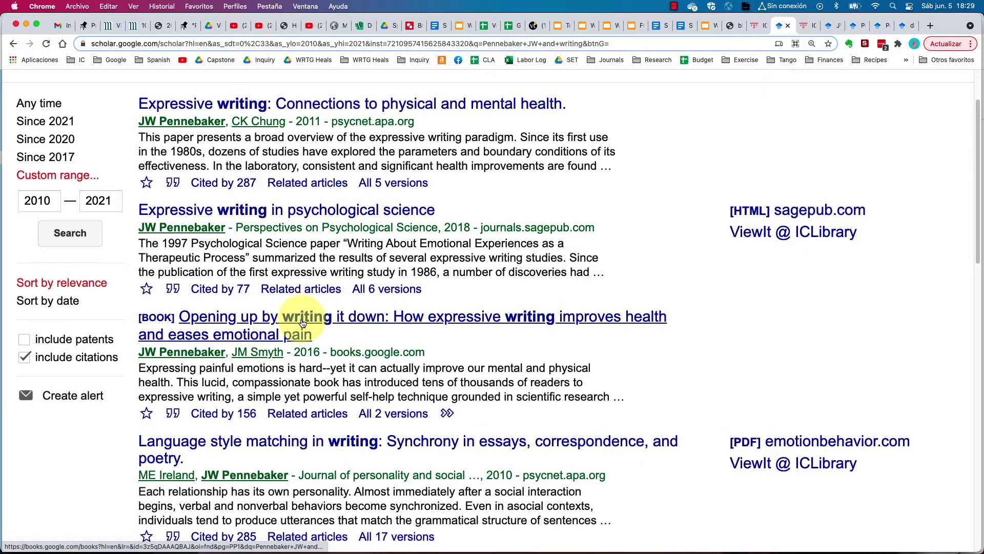
scroll(302, 323, down, 3)
scroll(302, 323, down, 2)
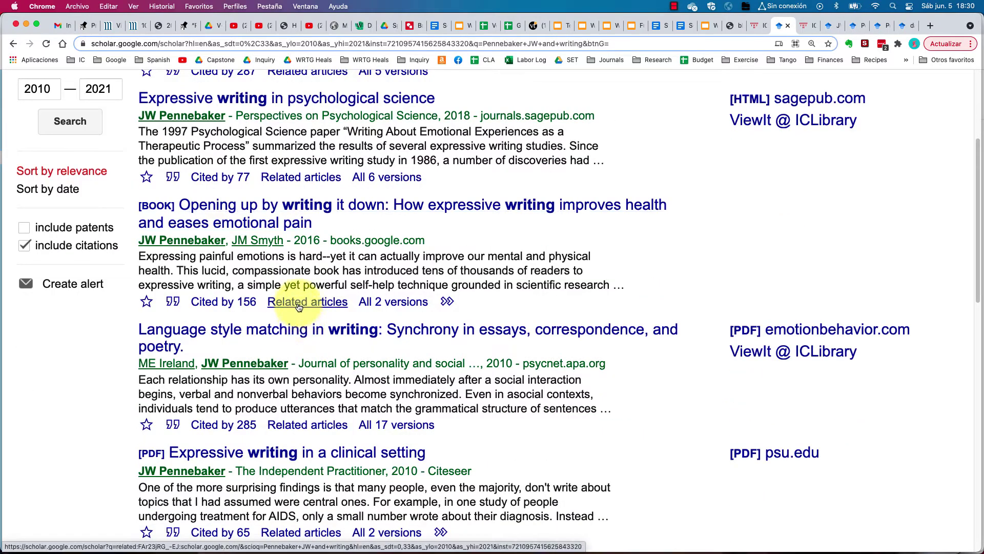
scroll(273, 368, down, 1)
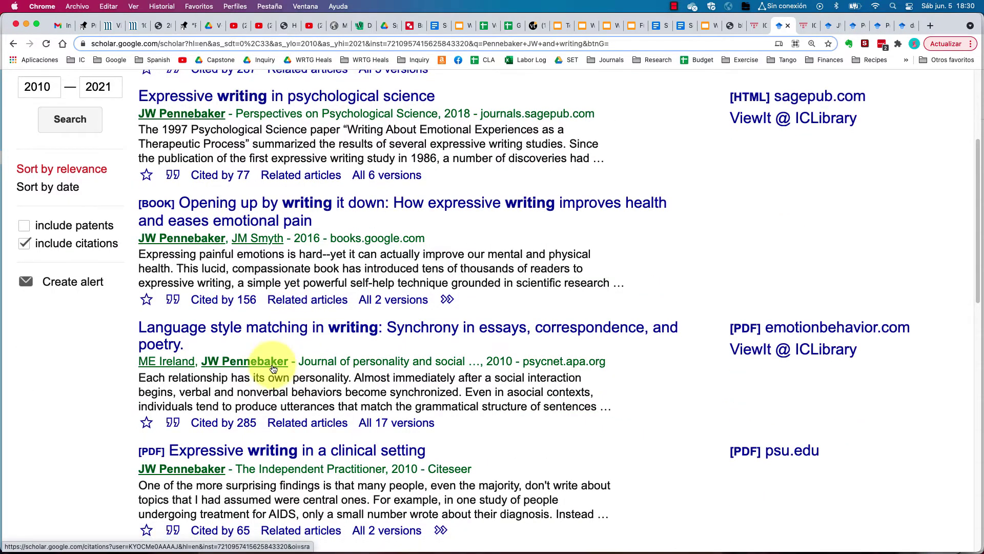
scroll(273, 367, down, 3)
scroll(273, 368, down, 4)
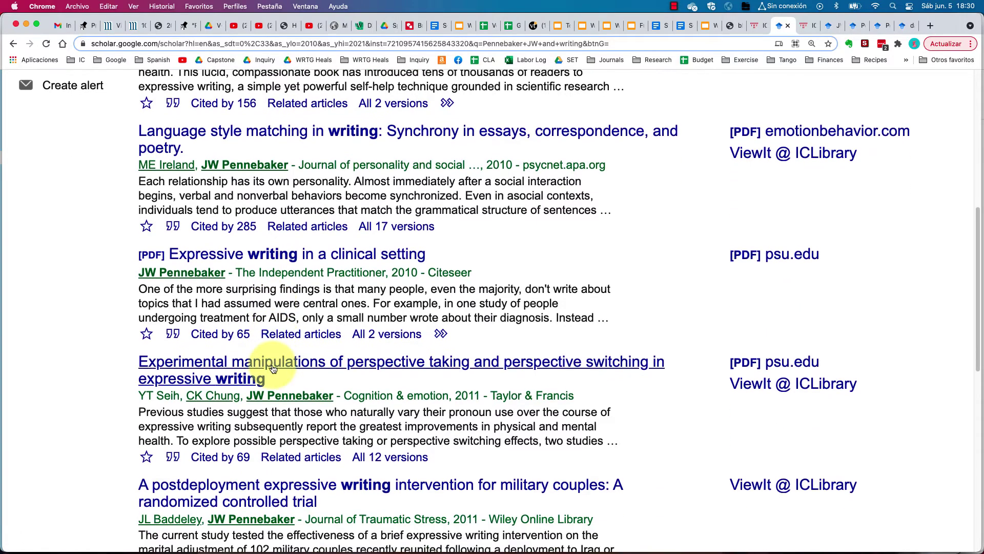
scroll(273, 368, down, 4)
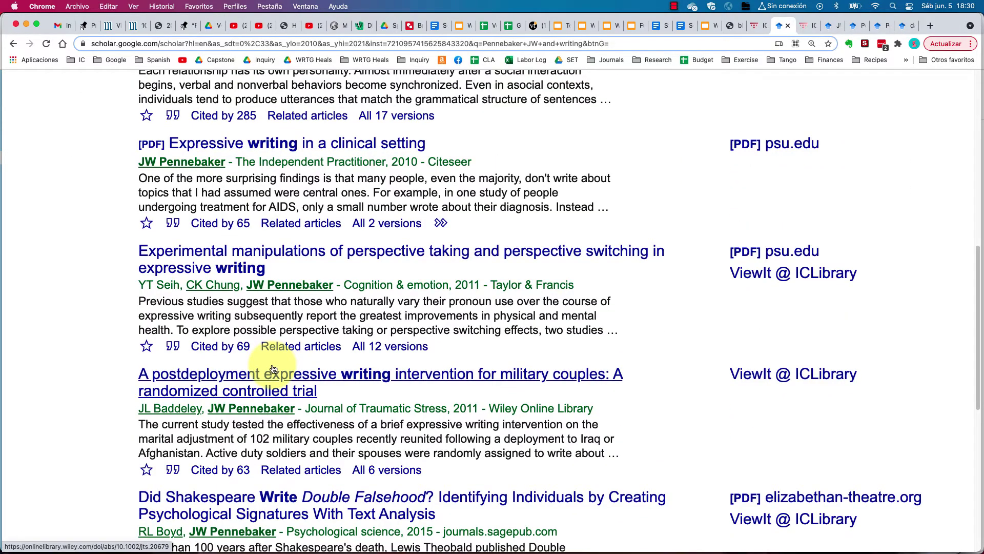
scroll(274, 368, down, 2)
scroll(273, 368, down, 5)
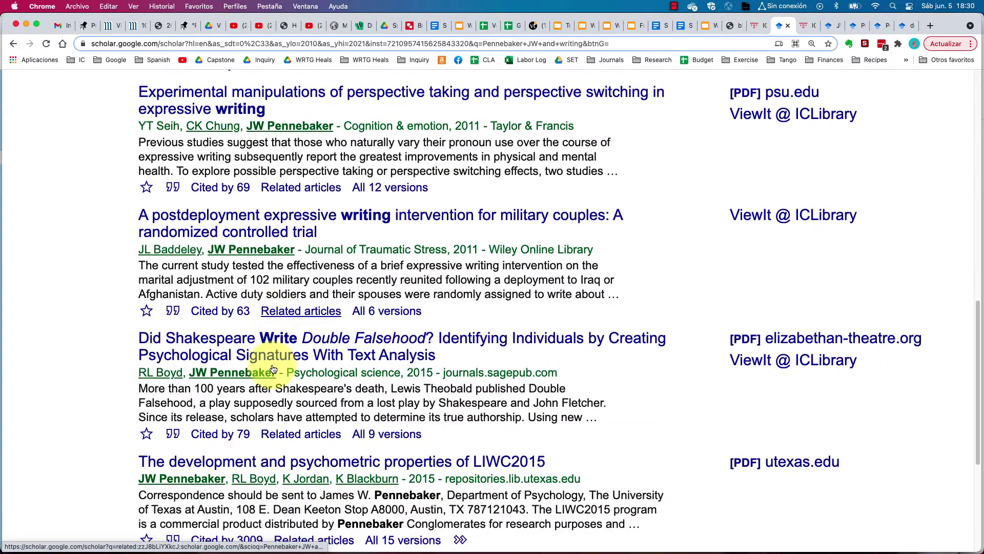
scroll(273, 368, down, 3)
scroll(274, 368, down, 2)
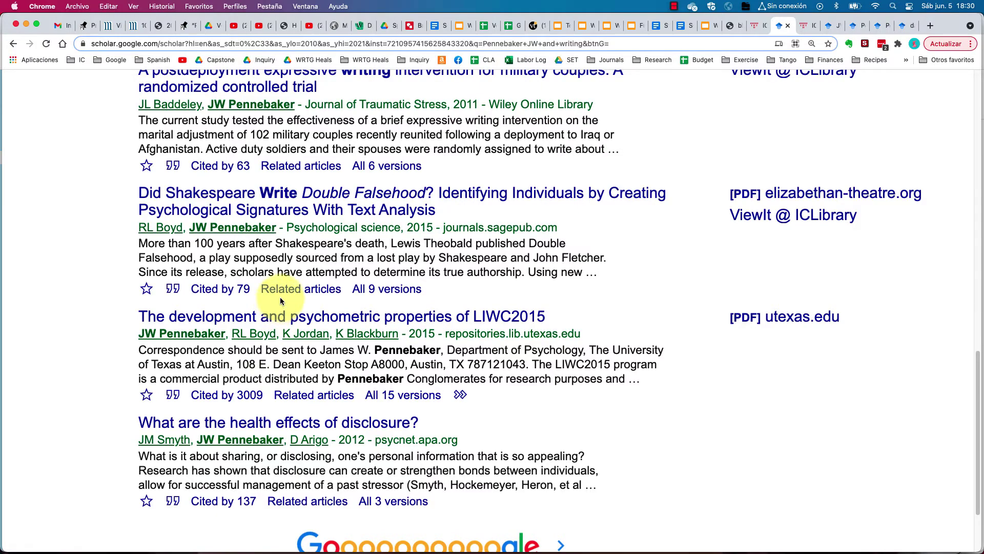
scroll(280, 297, up, 10)
scroll(280, 297, up, 5)
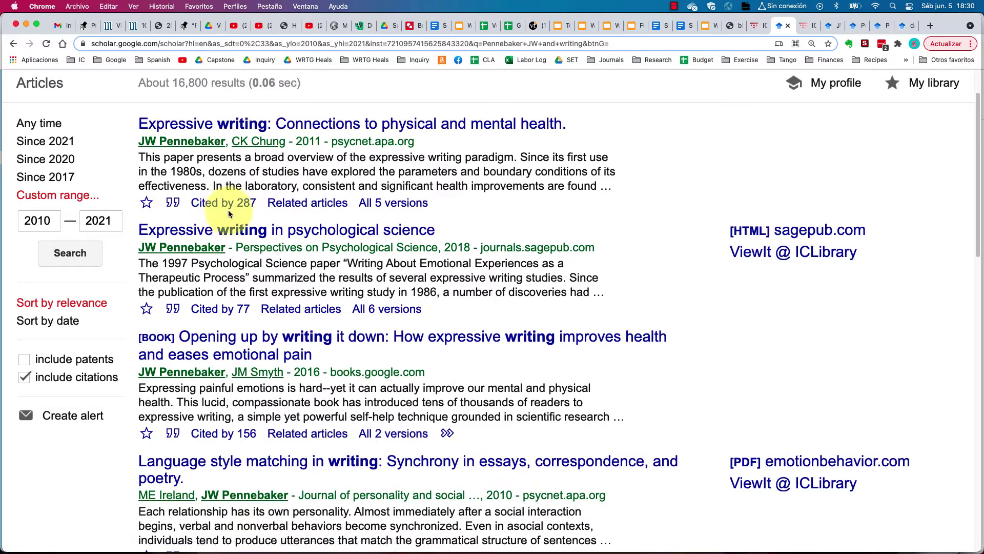
scroll(280, 307, down, 15)
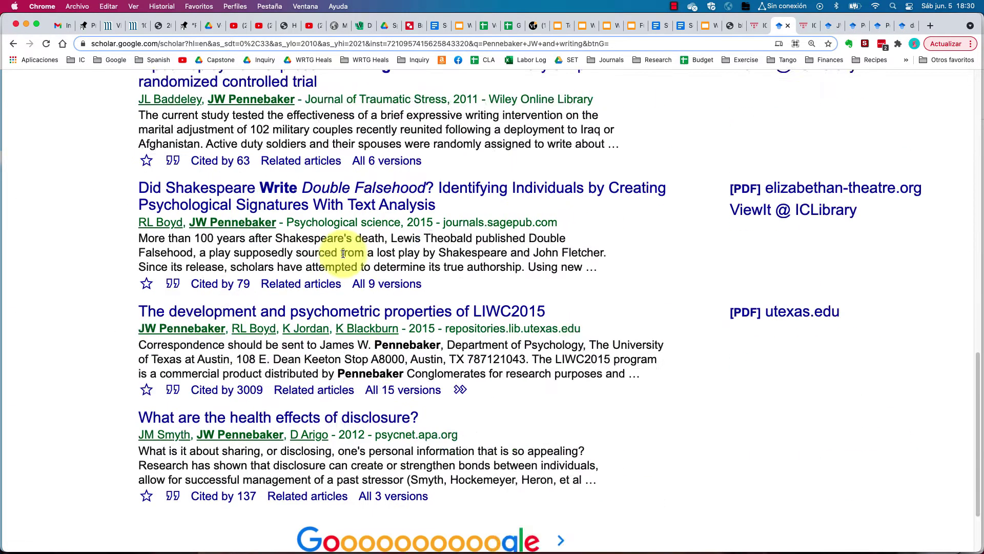
Change the custom range start year from 2010 to 1990 and rerun the search.
scroll(343, 253, down, 2)
click(560, 475)
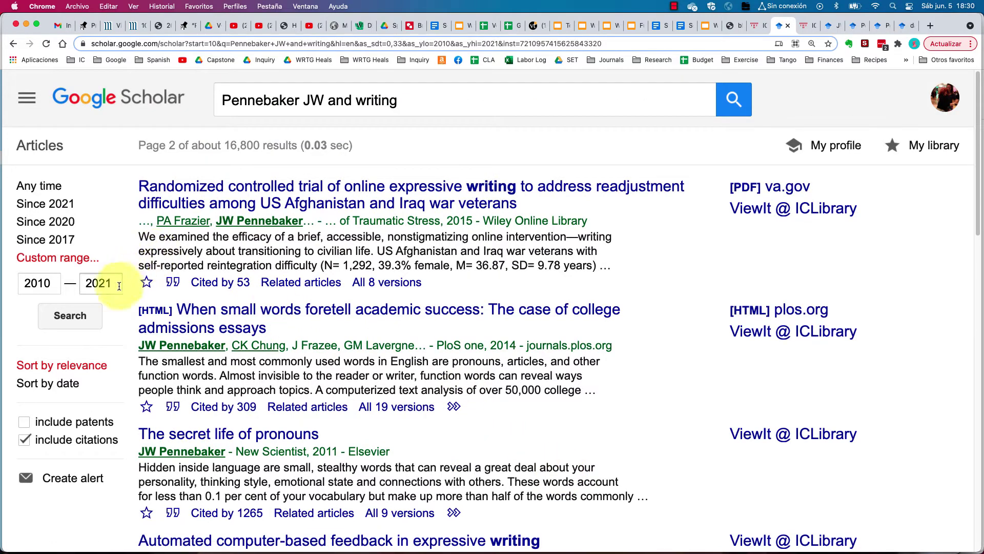
click(38, 283)
drag(47, 284, 1, 282)
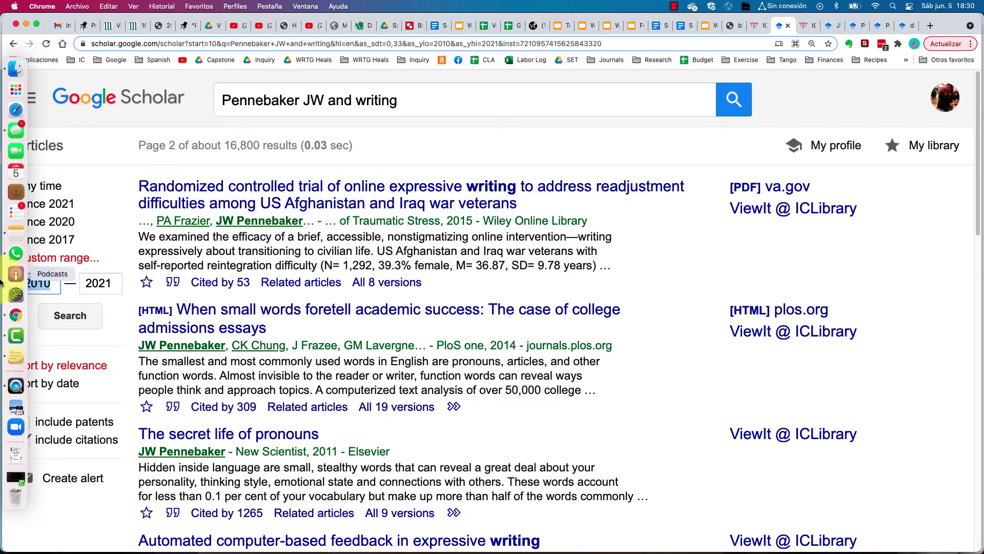
text(1990)
click(70, 317)
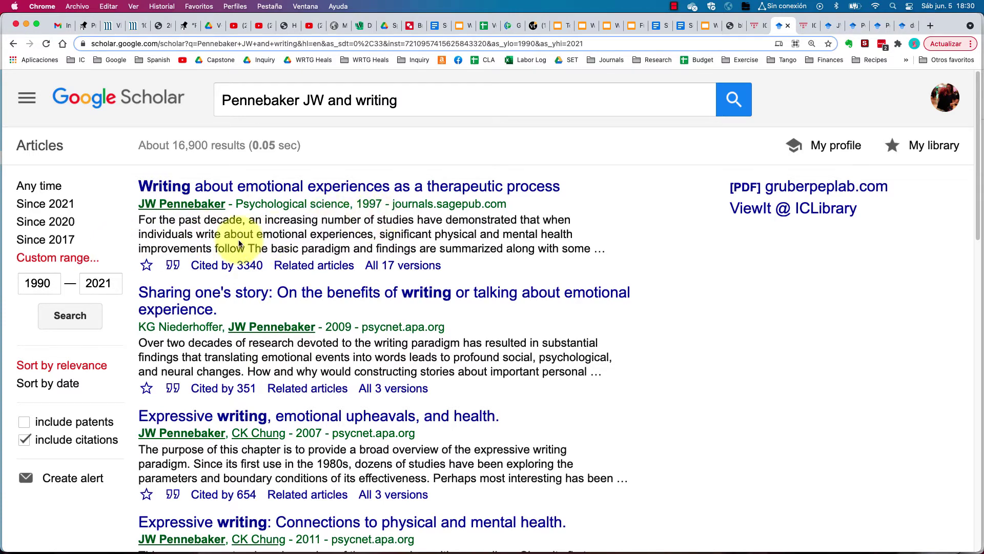
Search the 3,340 articles citing the 1997 therapeutic-writing paper for 'dance and healing' in a new tab.
right_click(232, 270)
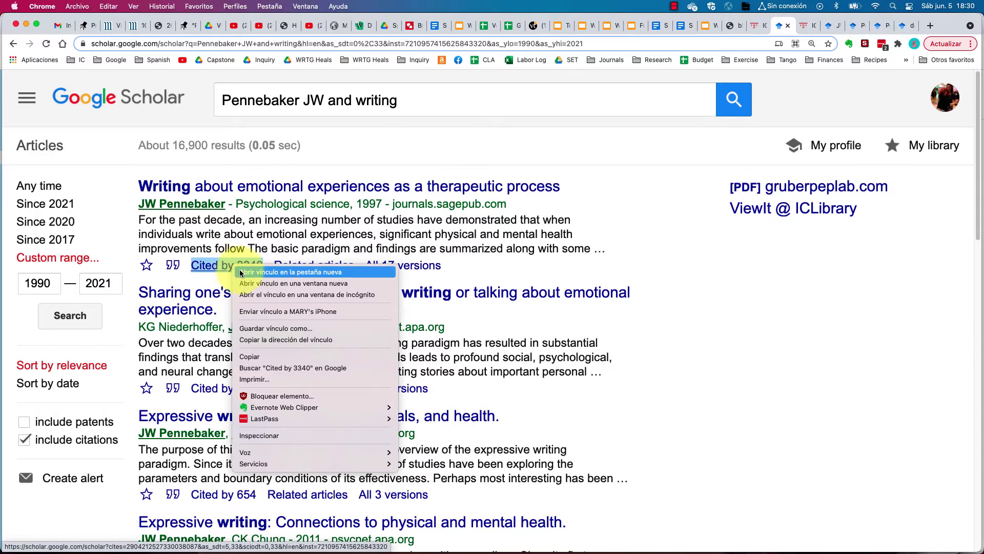
click(238, 272)
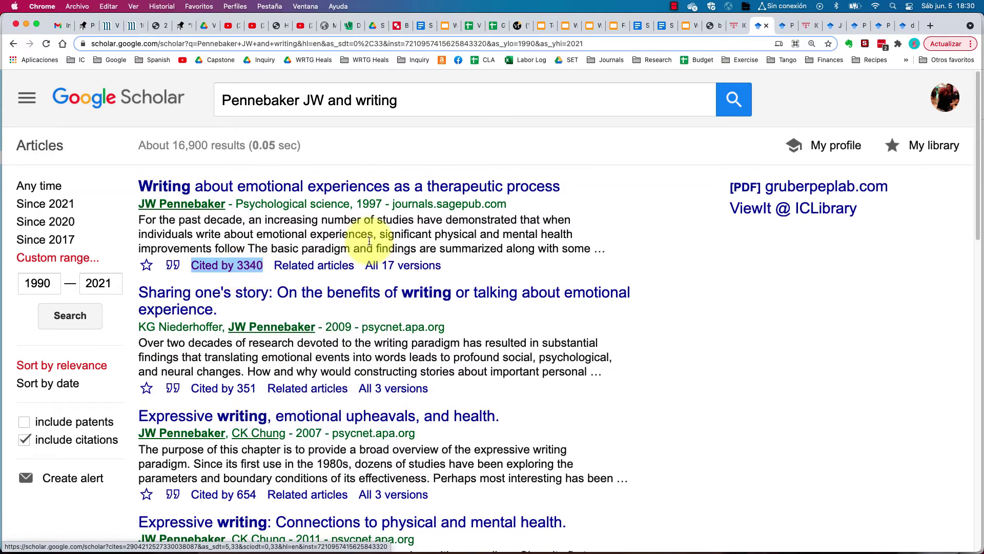
click(783, 27)
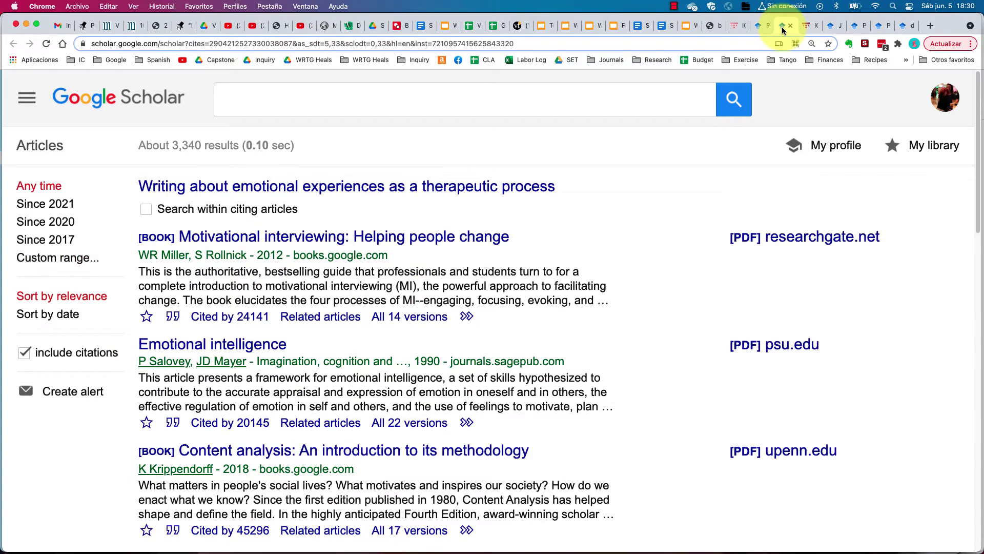
click(146, 208)
click(243, 107)
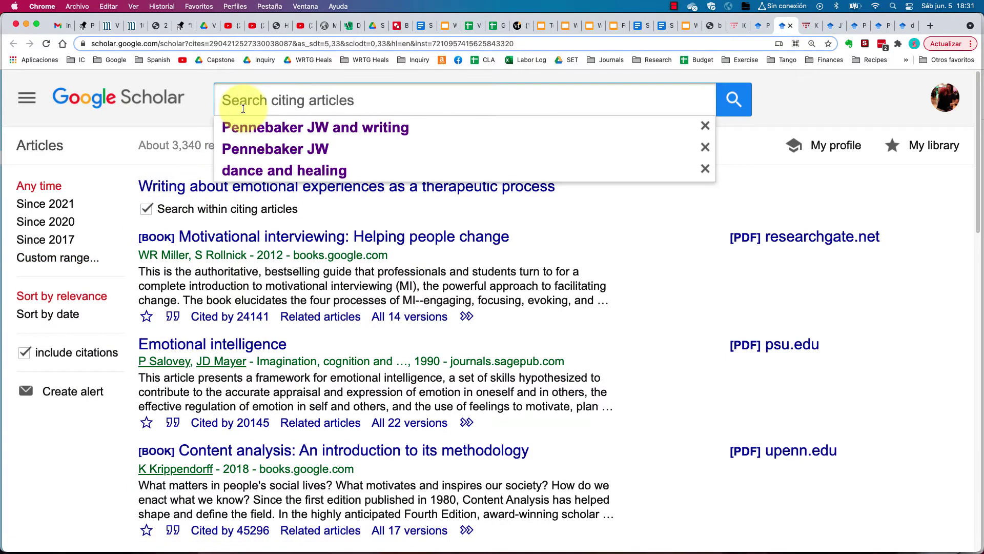
text(danc)
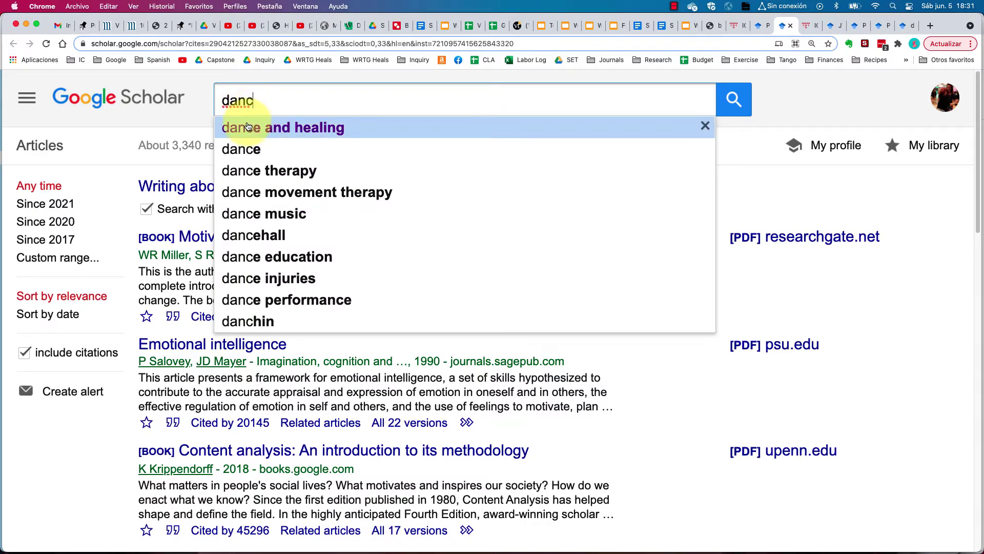
click(247, 123)
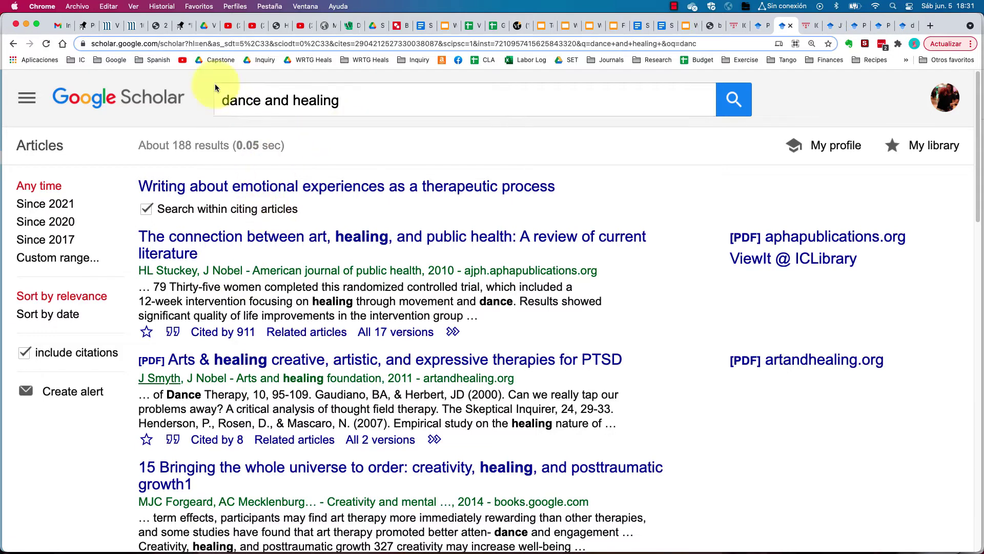
click(753, 30)
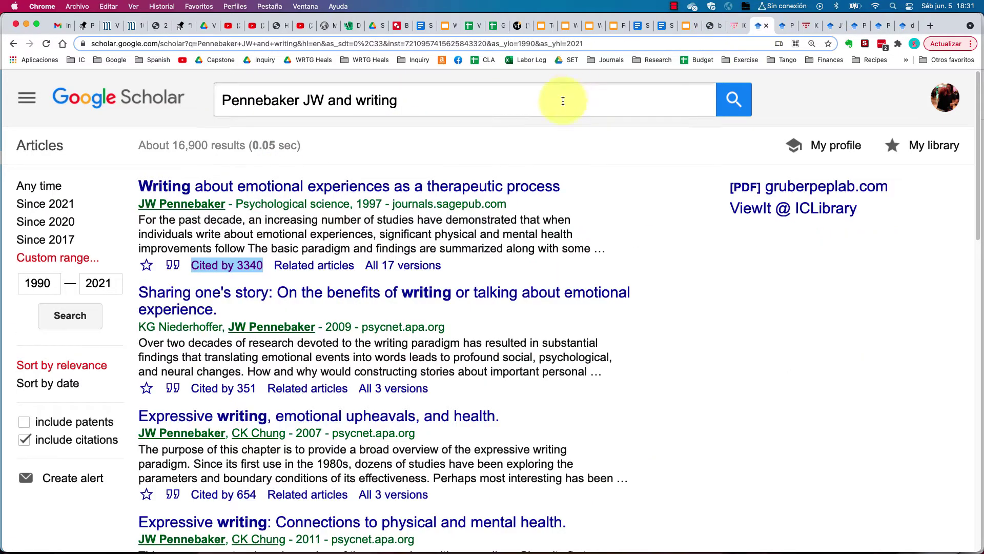
Open the 351 articles citing 'Sharing one's story' in a new tab.
scroll(308, 326, down, 1)
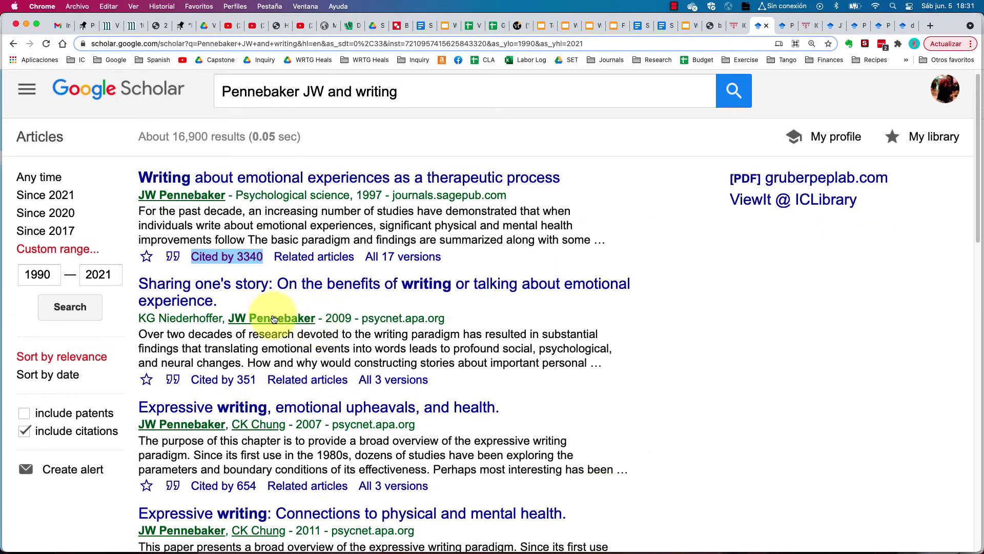
right_click(214, 385)
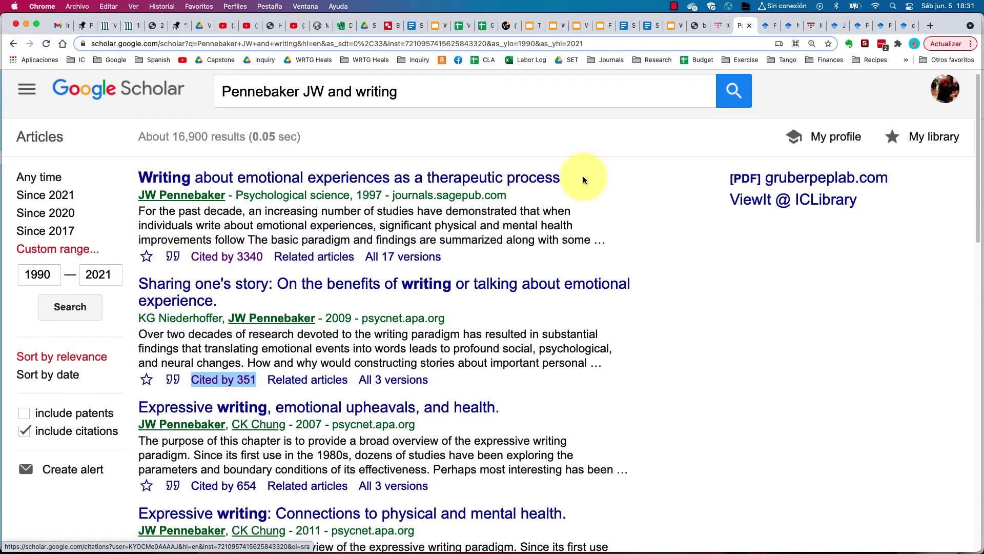
click(789, 25)
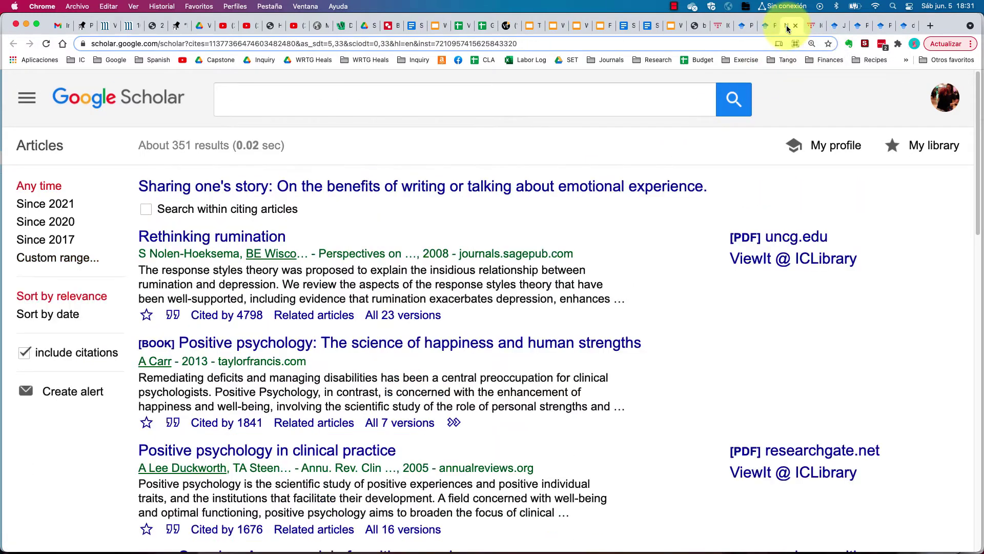
Search within those citing articles for 'dancing and healing', returning 10 results.
click(146, 209)
click(236, 107)
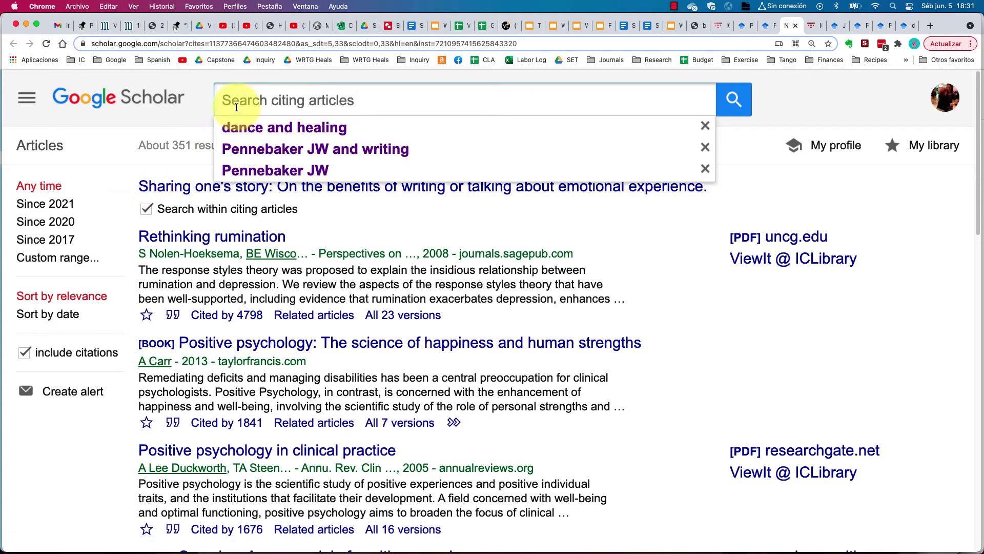
text(danci)
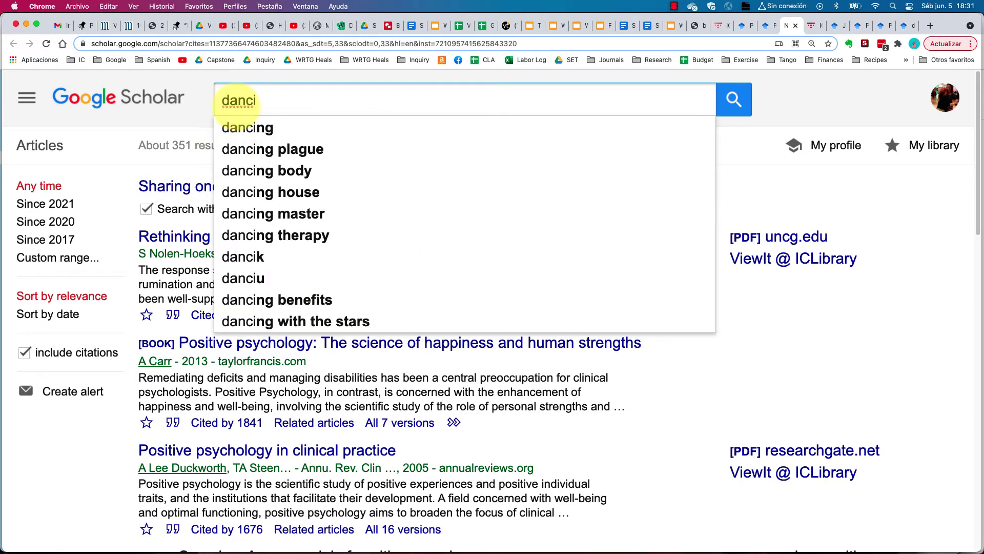
text(ng)
key(BackSpace)
text(ng )
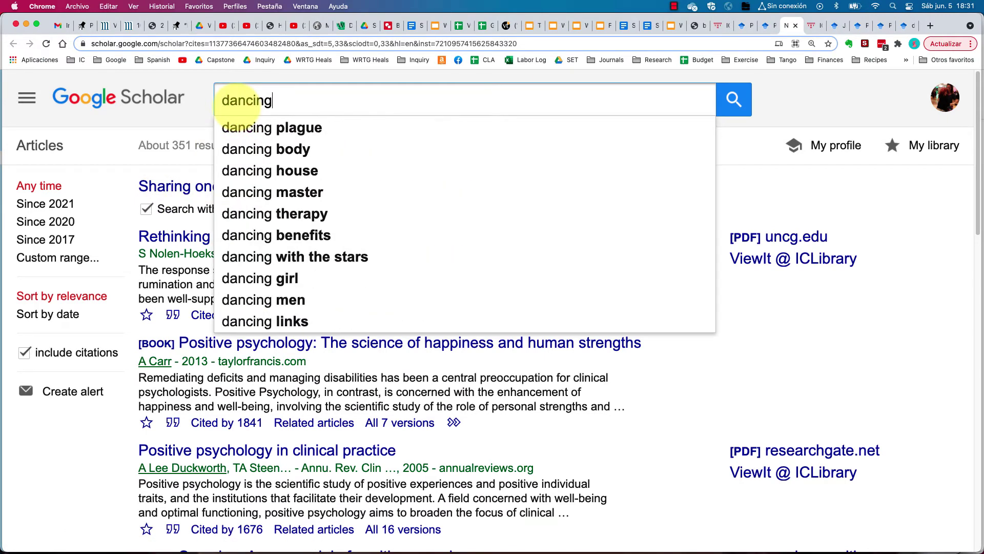
text(and h)
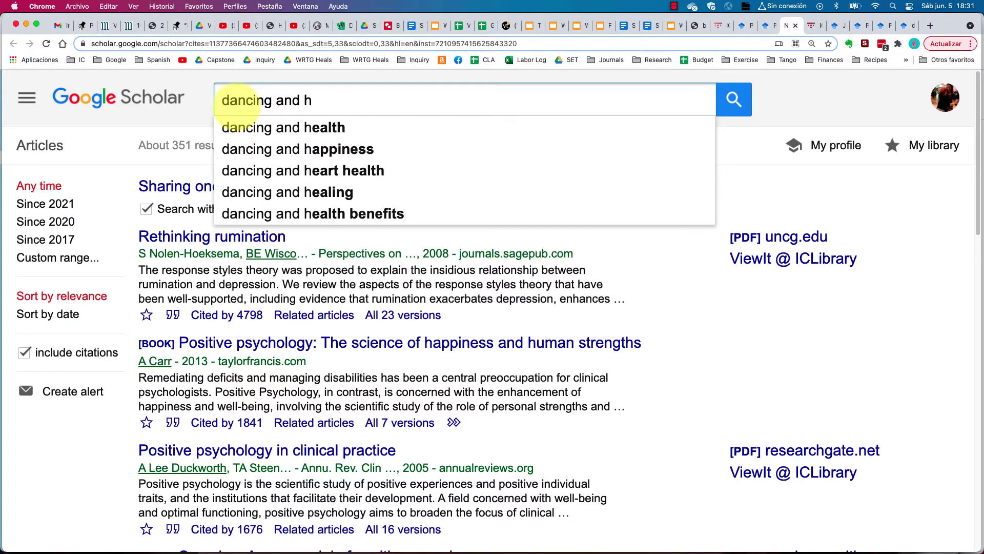
key(BackSpace)
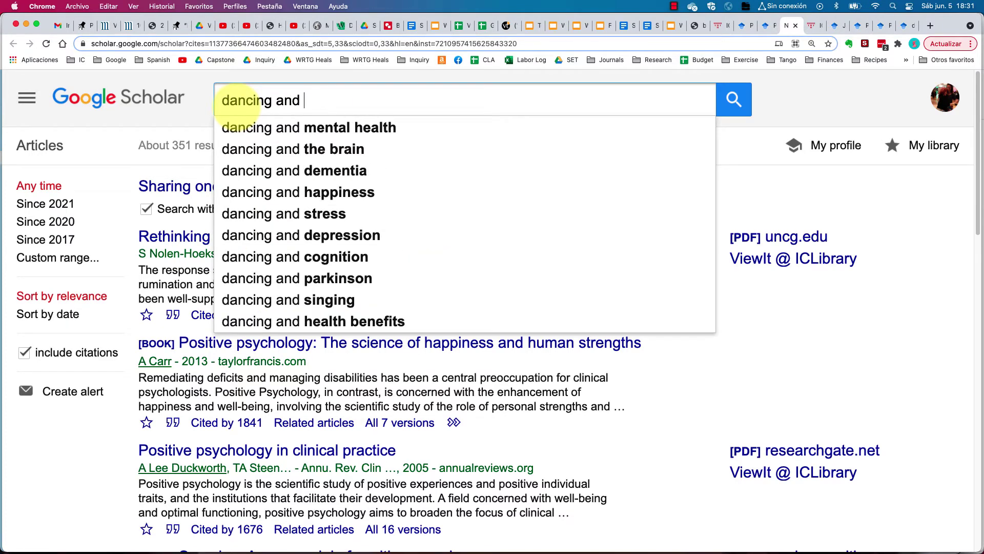
text(healing)
key(Return)
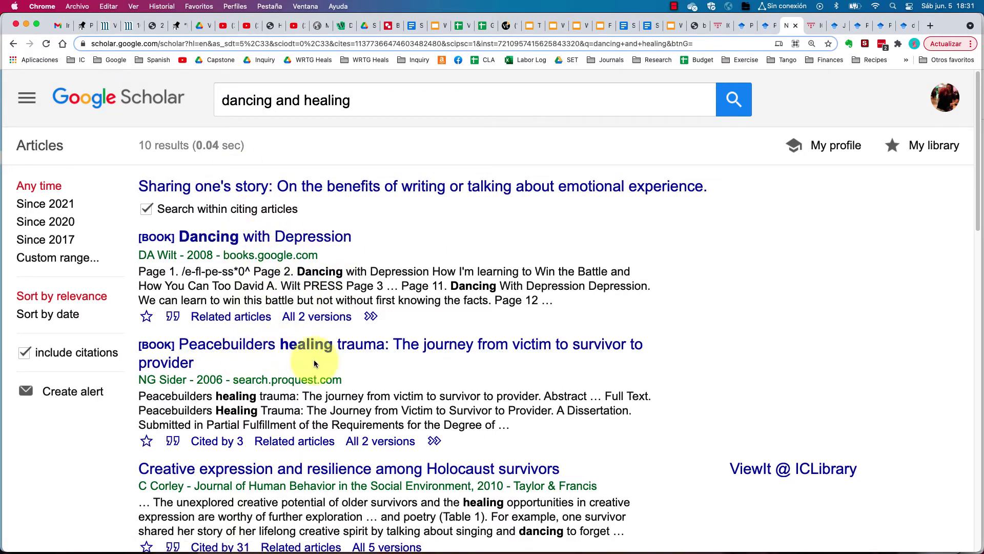
scroll(336, 356, down, 5)
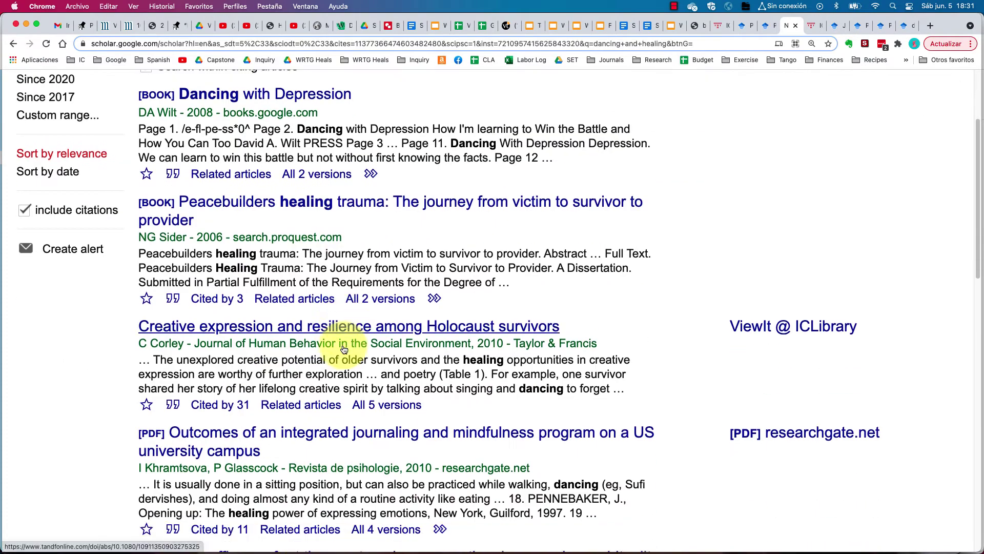
scroll(435, 272, up, 5)
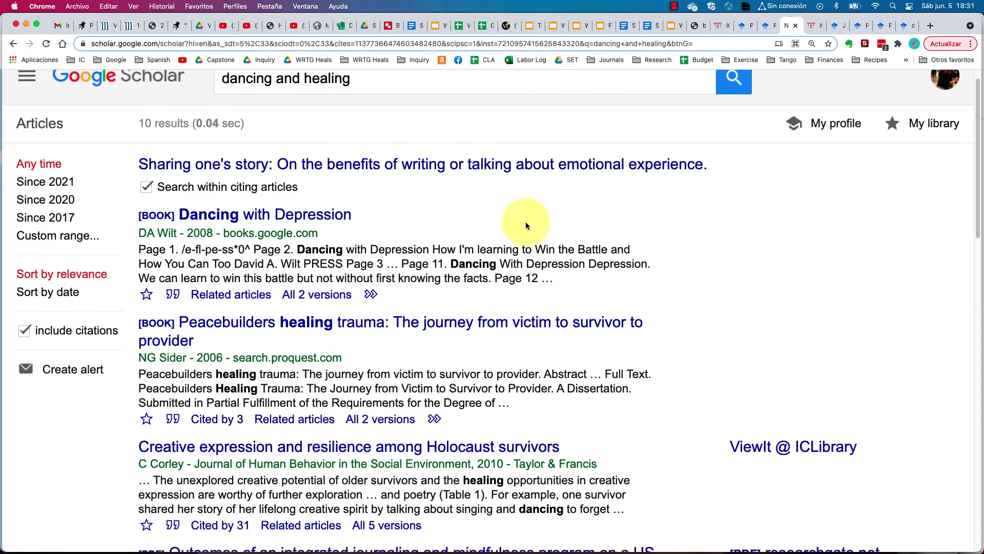
Open the 287 articles citing 'Expressive writing: Connections to physical and mental health' in a new tab.
click(739, 25)
scroll(408, 308, down, 2)
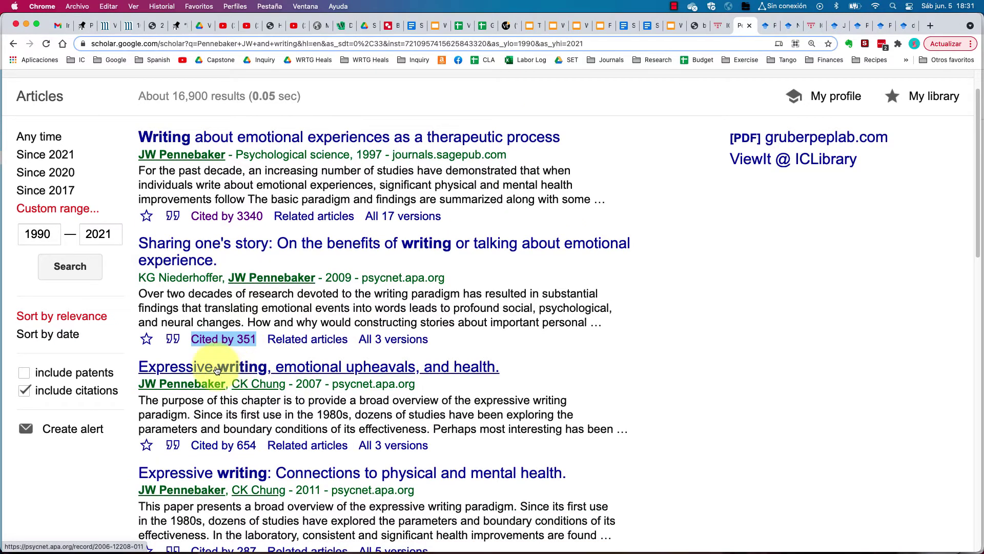
scroll(276, 385, down, 2)
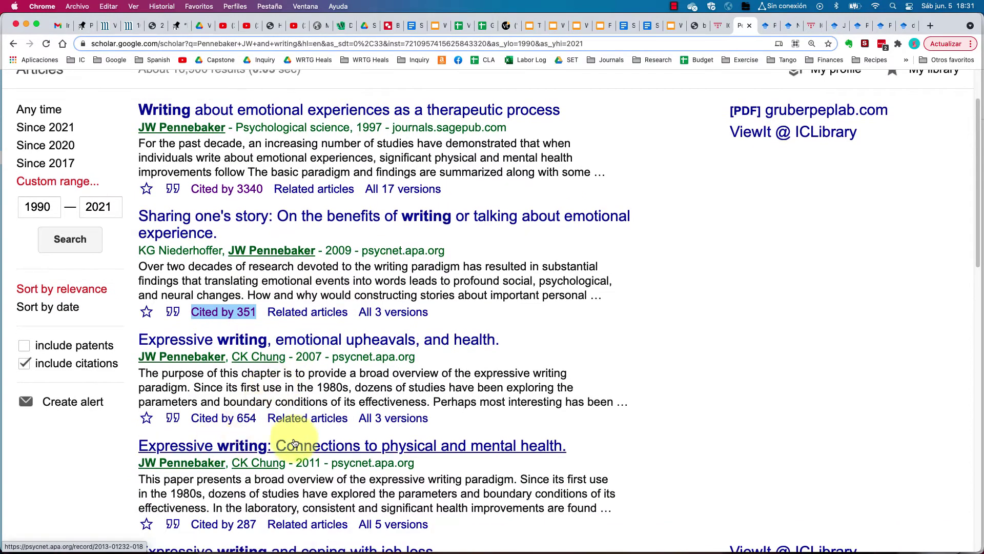
scroll(328, 436, down, 4)
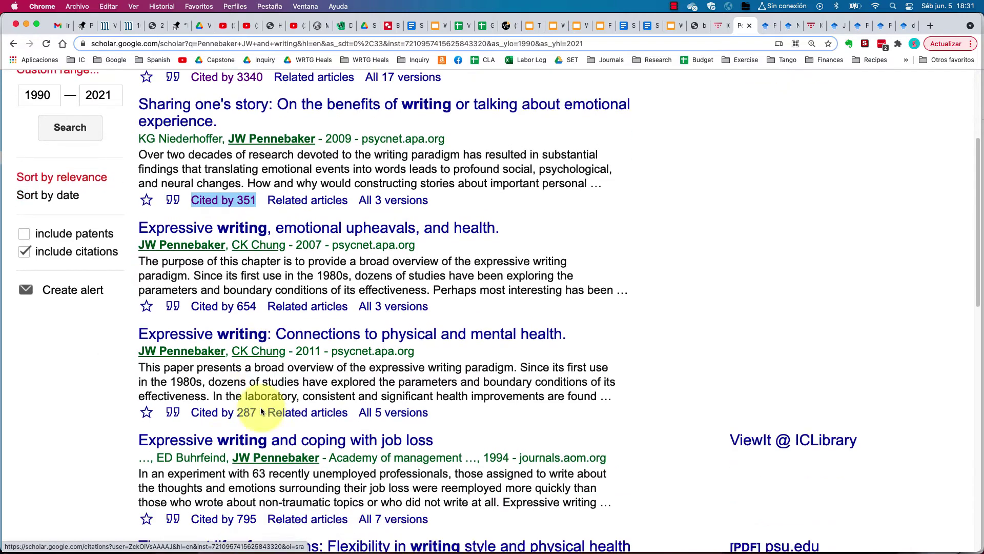
right_click(217, 417)
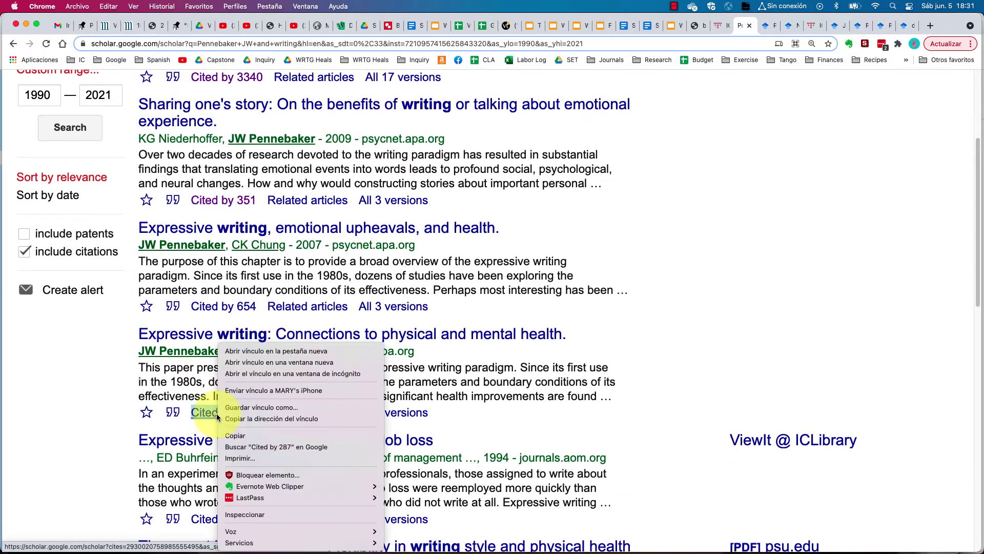
click(234, 351)
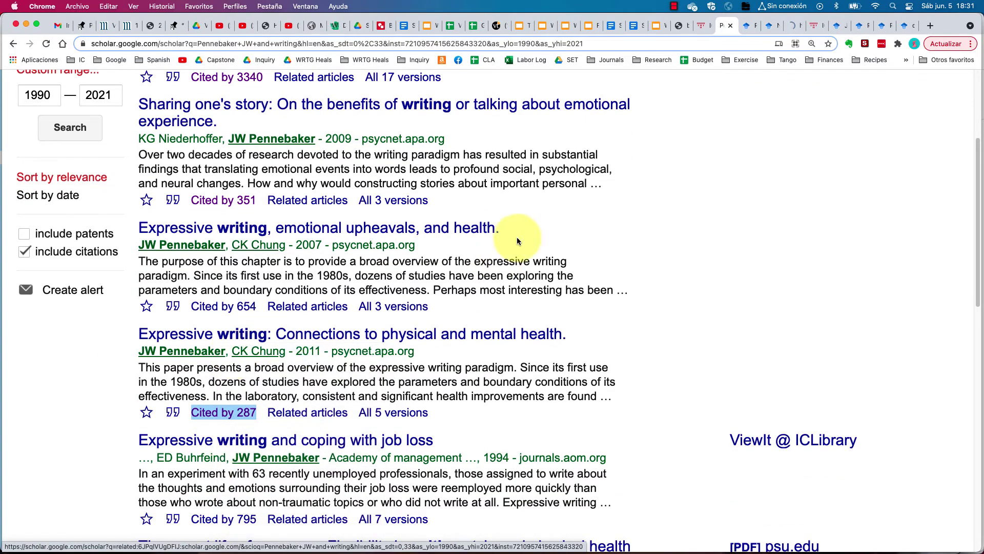
click(793, 25)
Search within those citing articles for 'dancing and healing', returning 8 results.
click(149, 210)
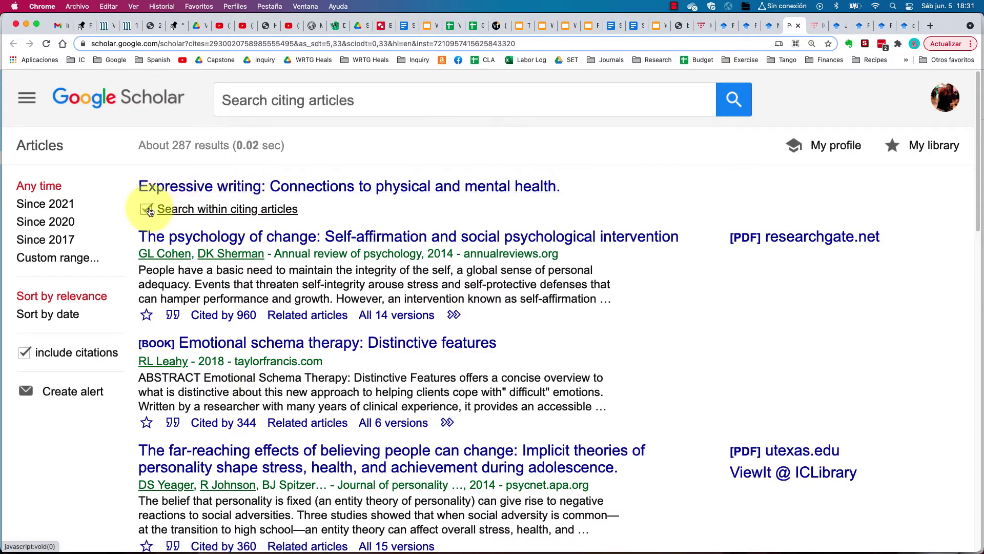
click(279, 105)
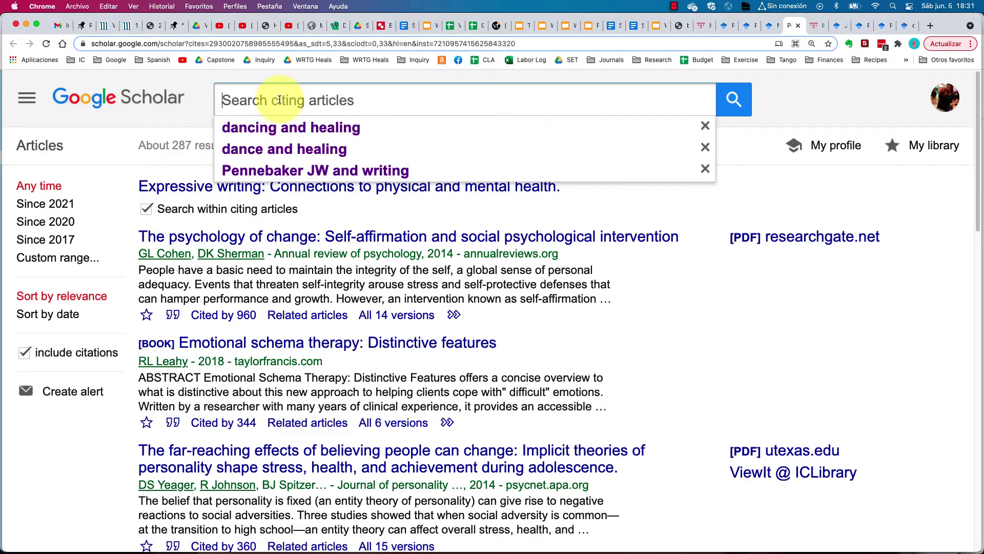
click(278, 127)
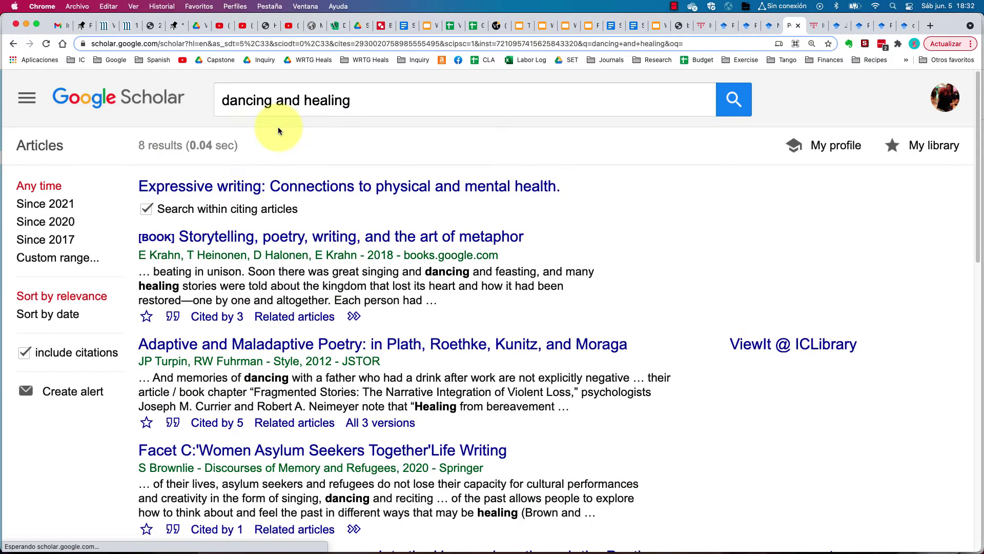